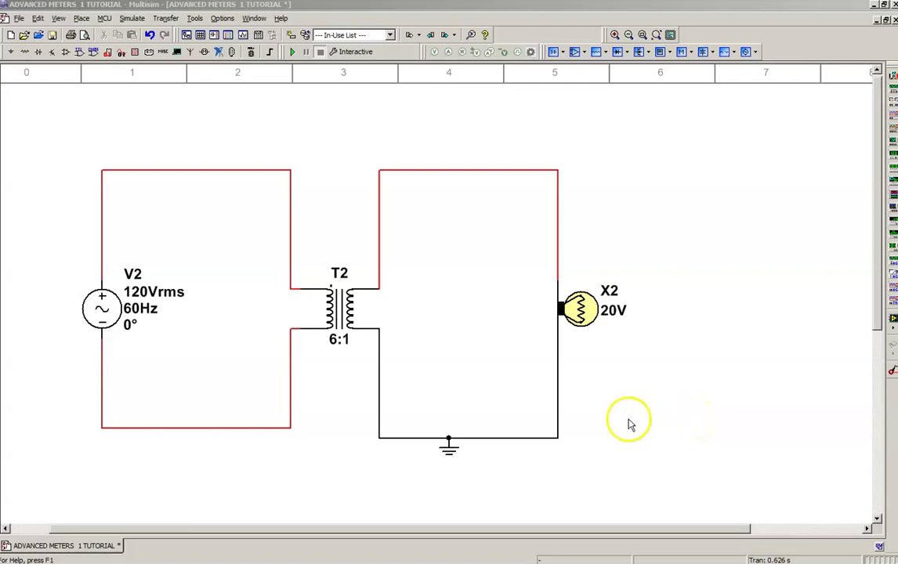
Check the number of turns on transformer T2's primary and secondary coils.
left_click(299, 283)
double_click(299, 284)
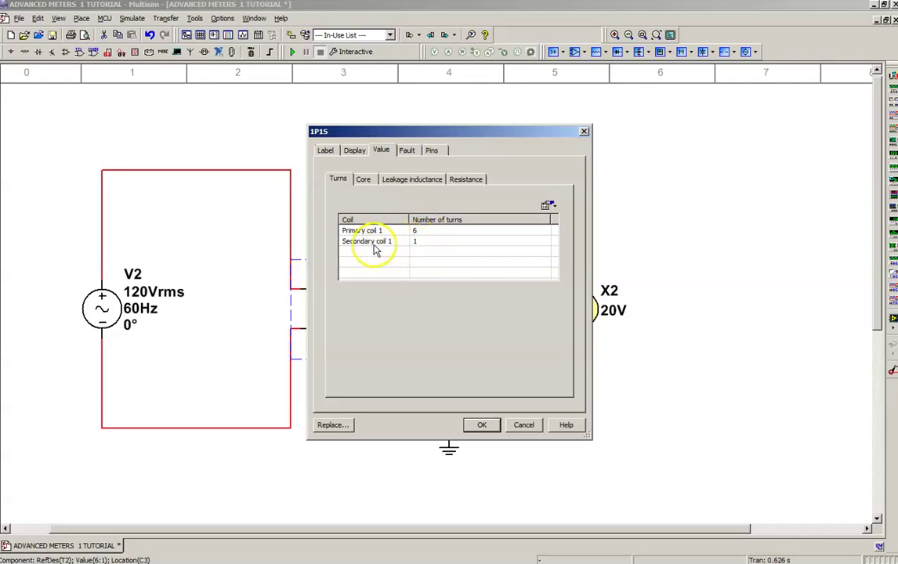
left_click(484, 426)
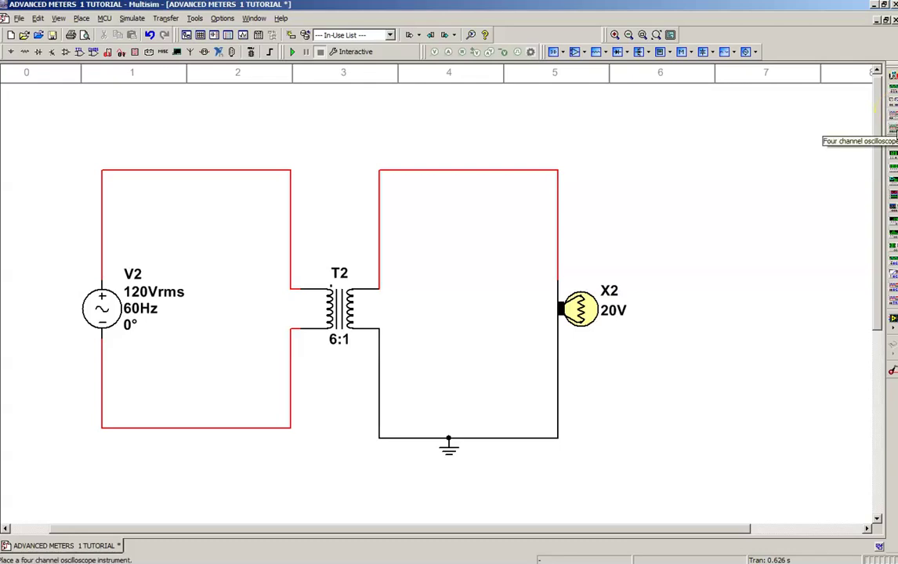
Place a two-channel oscilloscope beside the circuit and wire channel A across lamp X2, positive to its upper wire and negative to its lower wire.
left_click(893, 120)
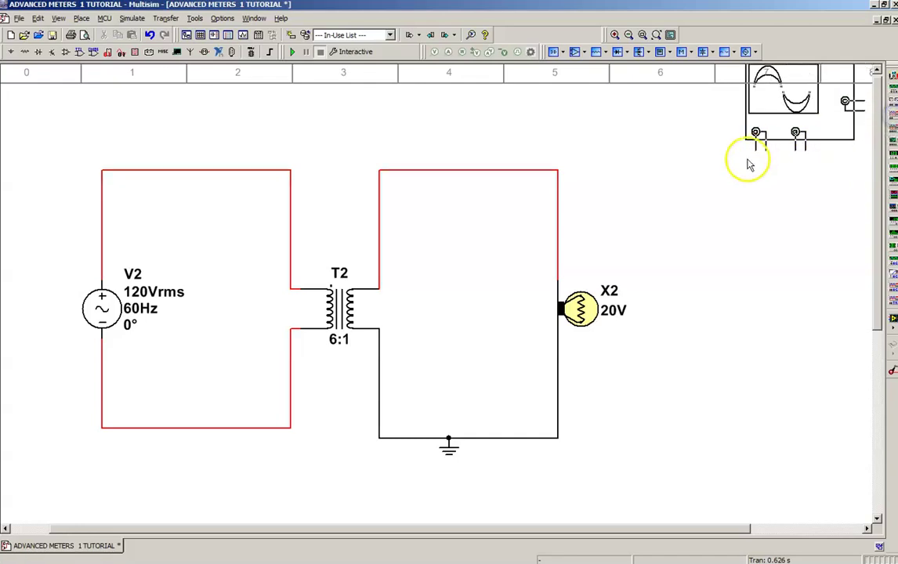
left_click(670, 235)
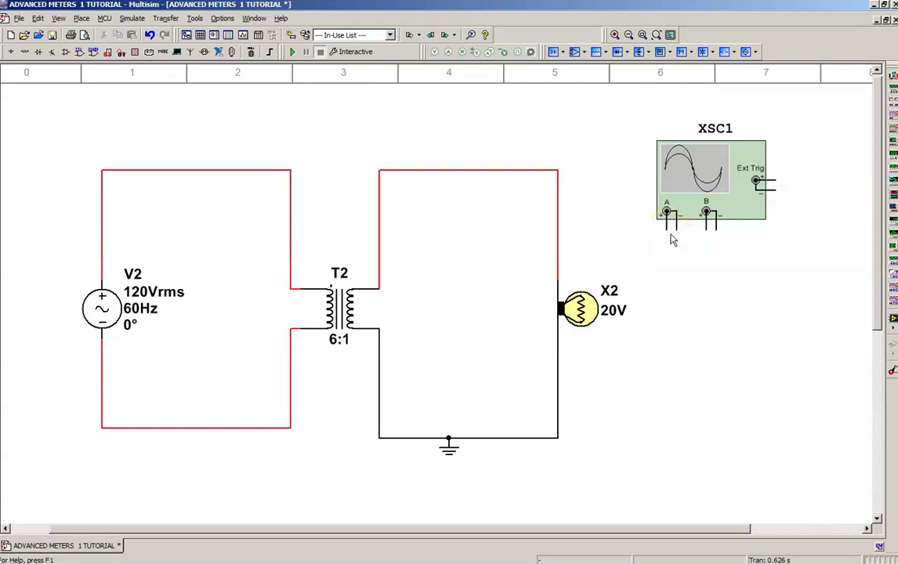
mouse_move(725, 179)
left_mouse_down()
mouse_move(702, 181)
mouse_move(722, 187)
left_mouse_up()
left_click(716, 251)
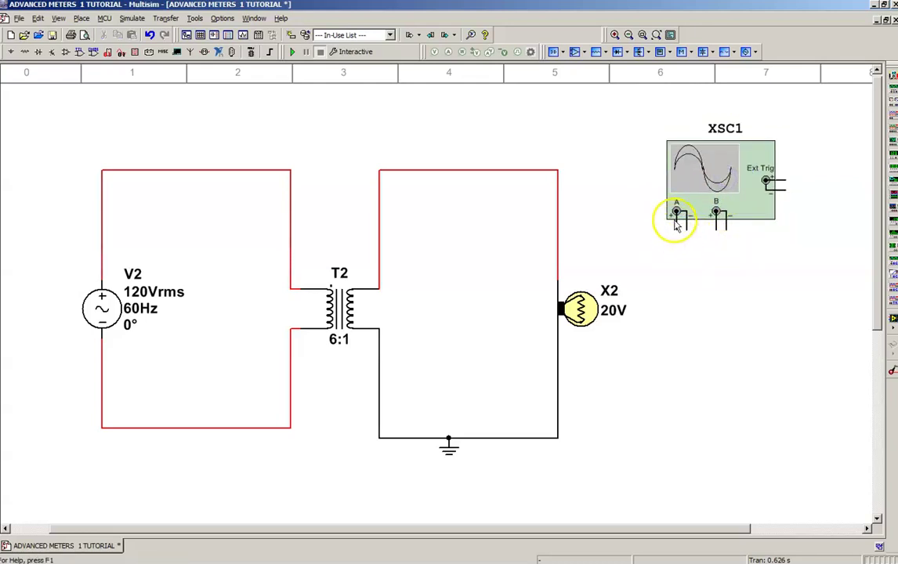
left_click_drag(677, 231, 562, 243)
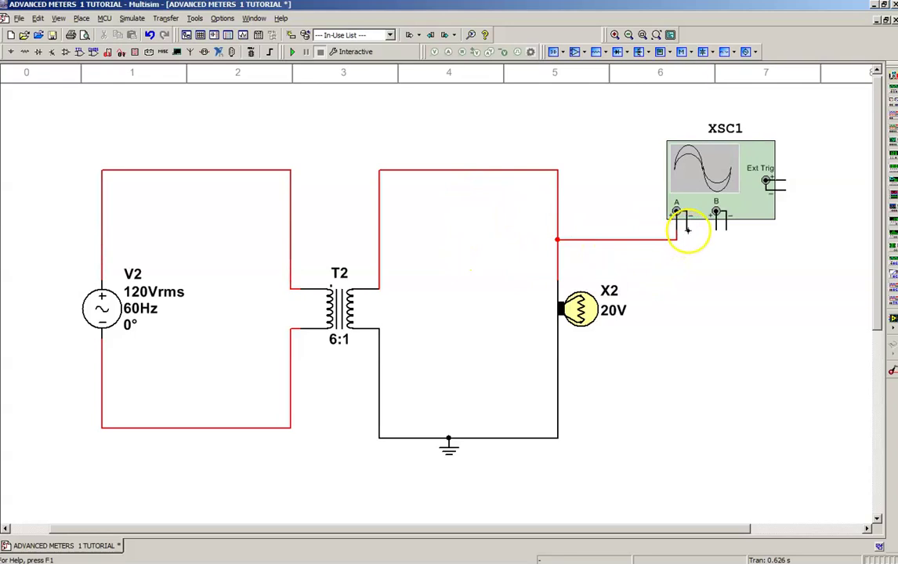
mouse_move(687, 229)
left_mouse_down()
mouse_move(685, 294)
mouse_move(641, 334)
mouse_move(559, 369)
left_mouse_up()
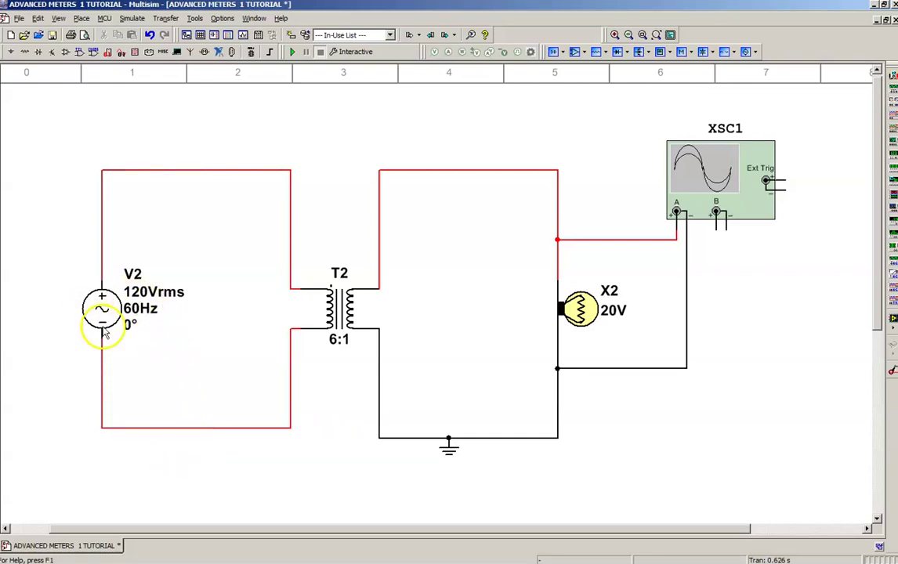
Open the display of oscilloscope XSC1 clear of the lamp and run the simulation.
scroll(109, 313, "up", 3)
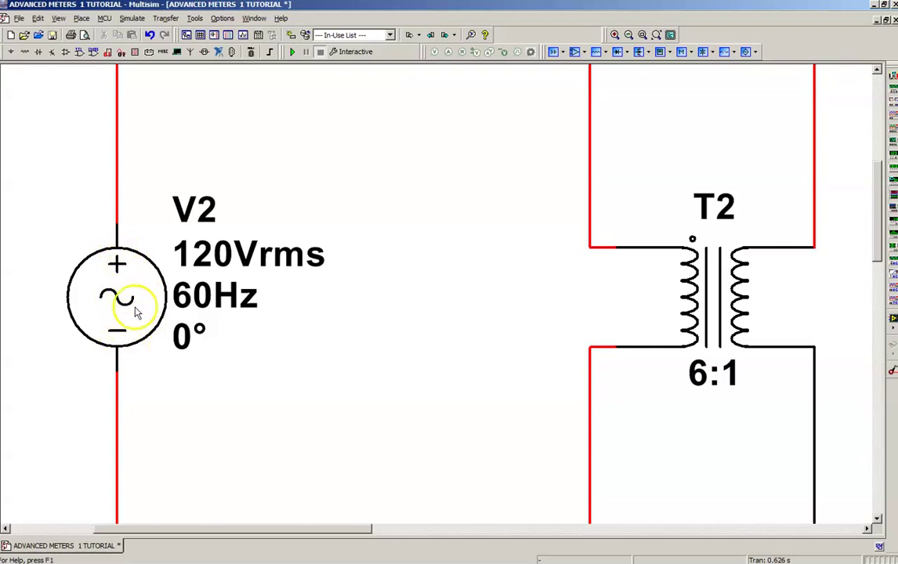
scroll(301, 305, "down", 1)
scroll(575, 335, "down", 1)
left_click_drag(739, 340, 533, 331)
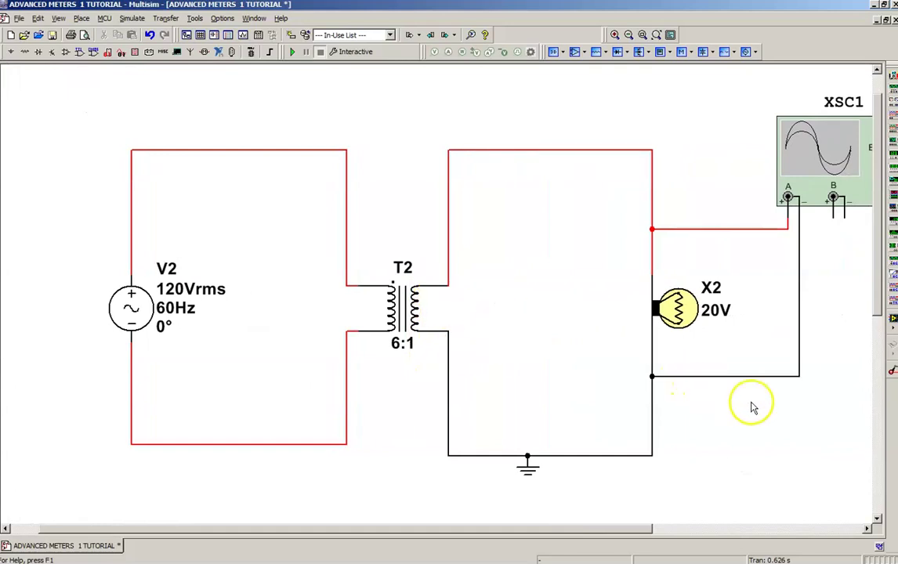
left_click_drag(752, 405, 664, 394)
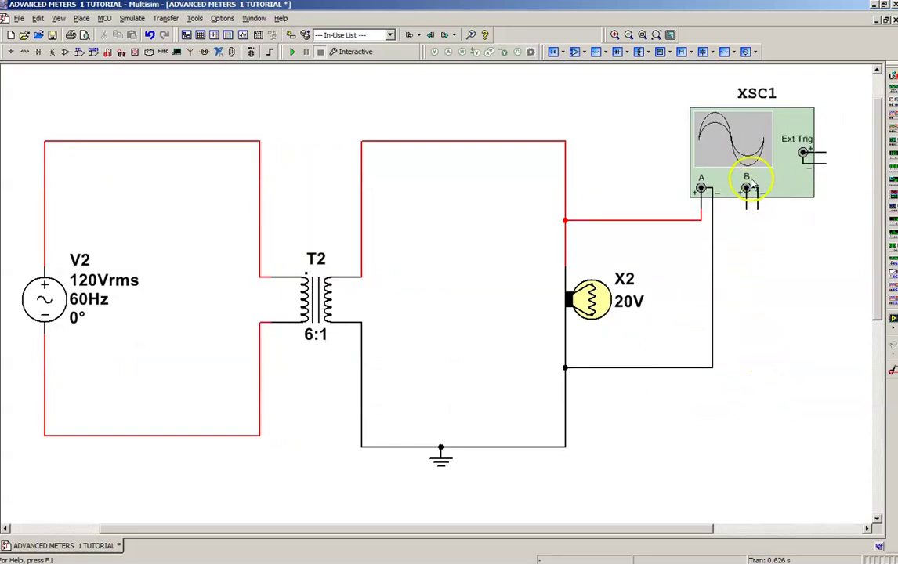
left_click_drag(776, 241, 614, 271)
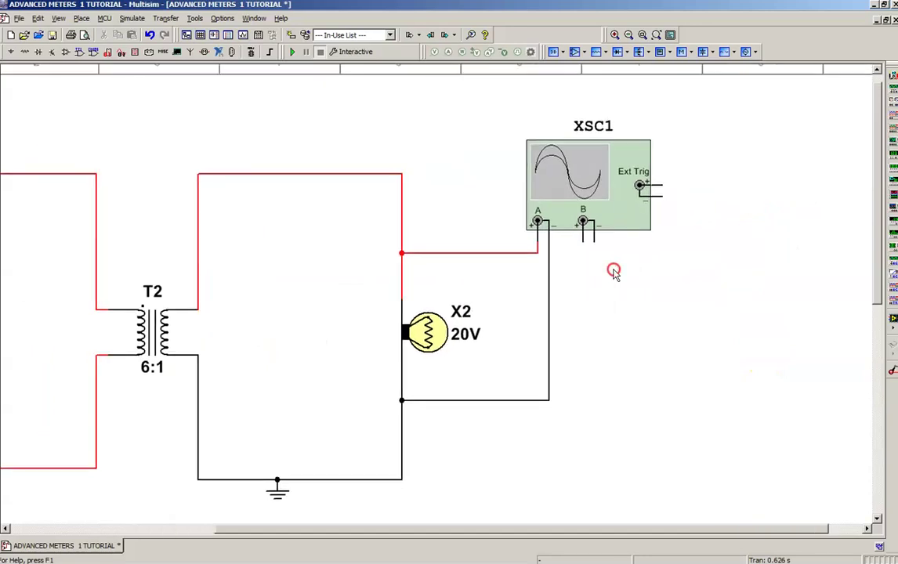
double_click(597, 200)
left_click_drag(495, 156, 697, 99)
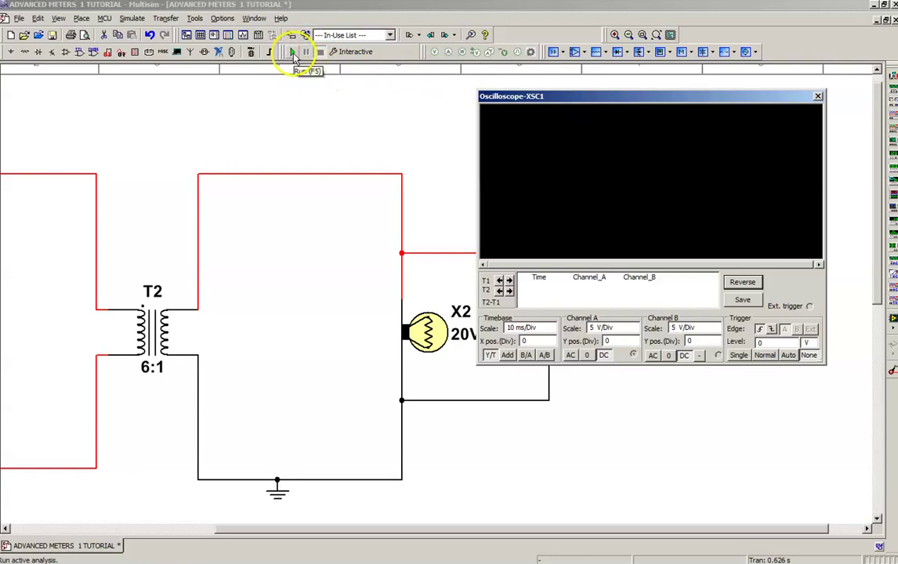
left_click(294, 53)
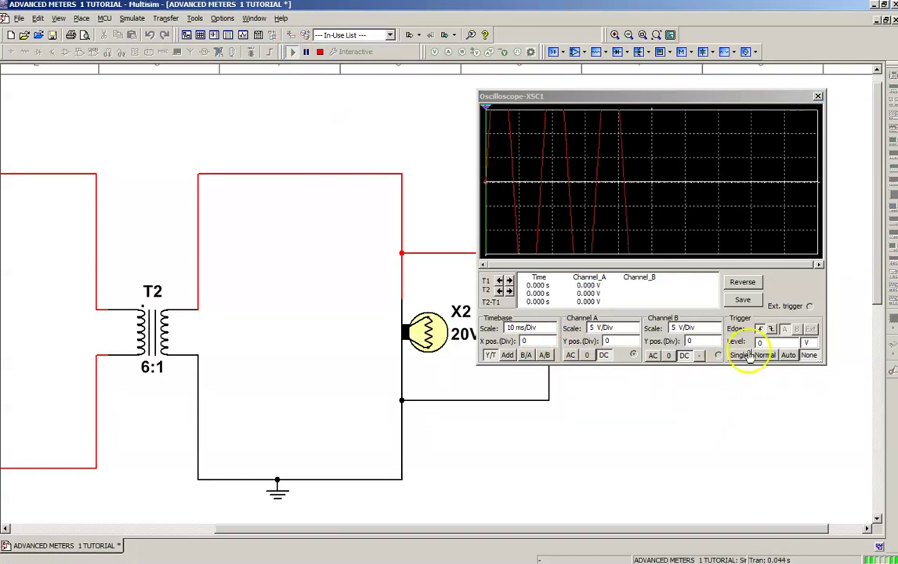
Reverse the oscilloscope screen's background to white.
left_click(751, 283)
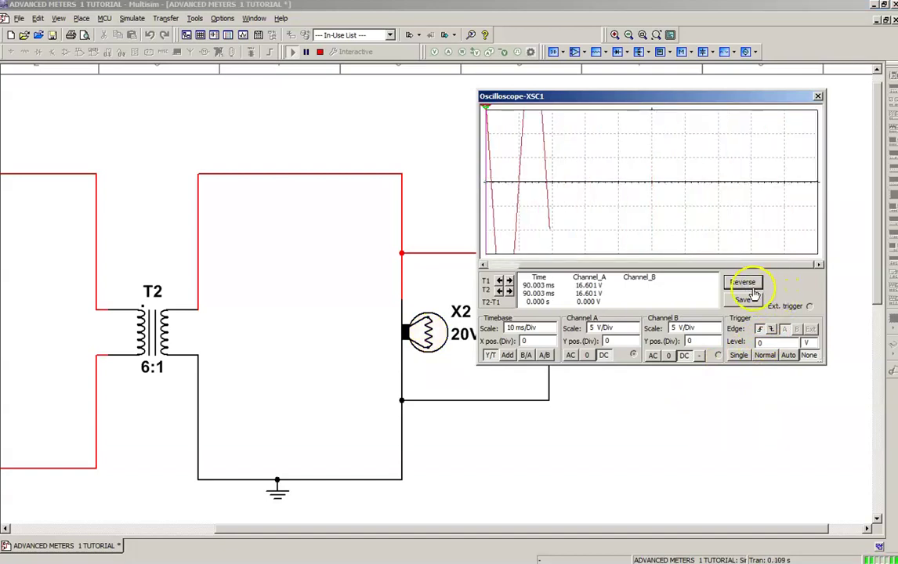
left_click(751, 284)
left_click(751, 284)
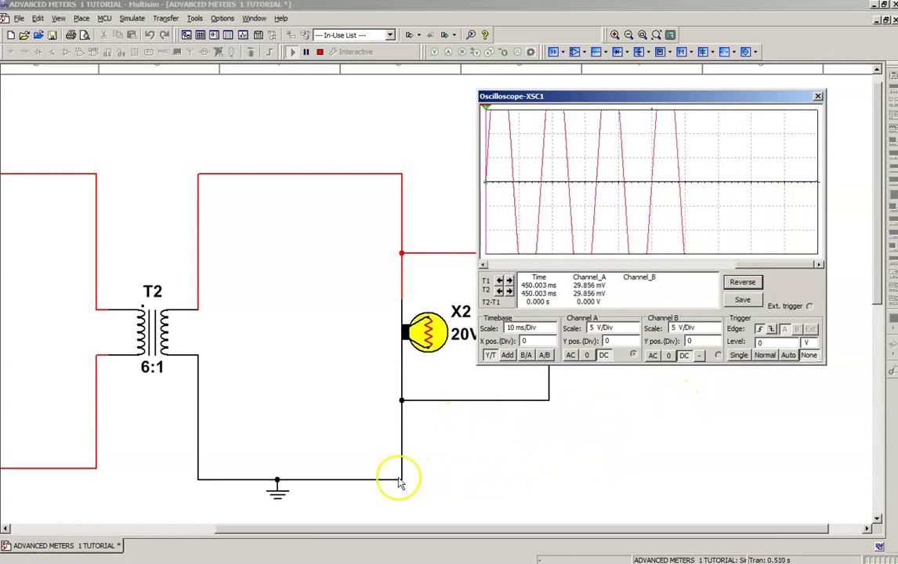
Calculate 20 × 1.414 in the Calculator, with its window moved off the oscilloscope, and close it.
mouse_move(313, 563)
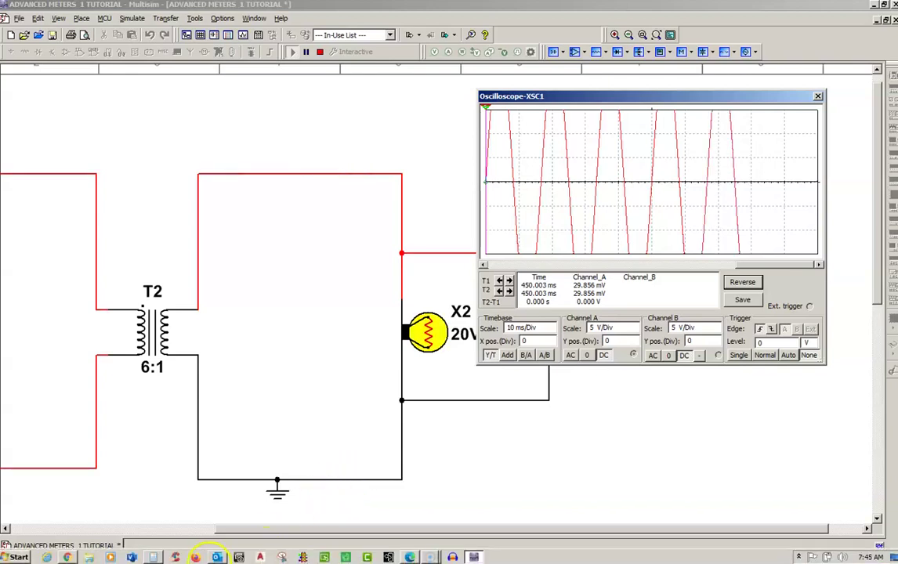
left_click(154, 556)
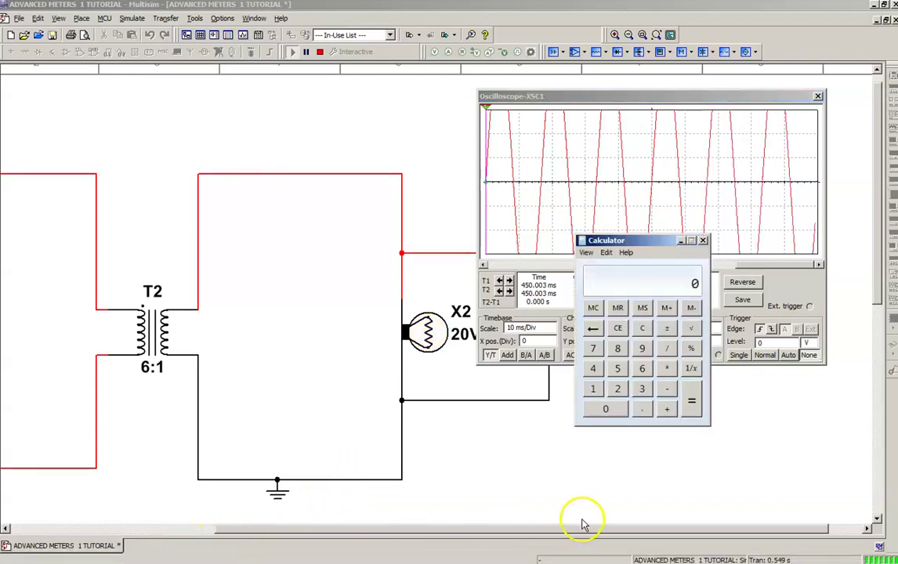
left_click_drag(668, 238, 284, 202)
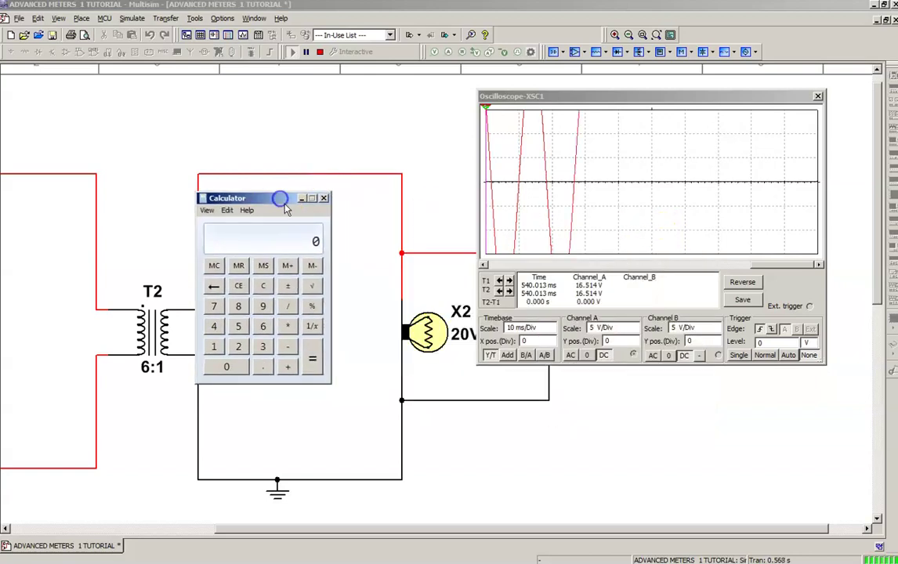
left_click(238, 348)
left_click(235, 368)
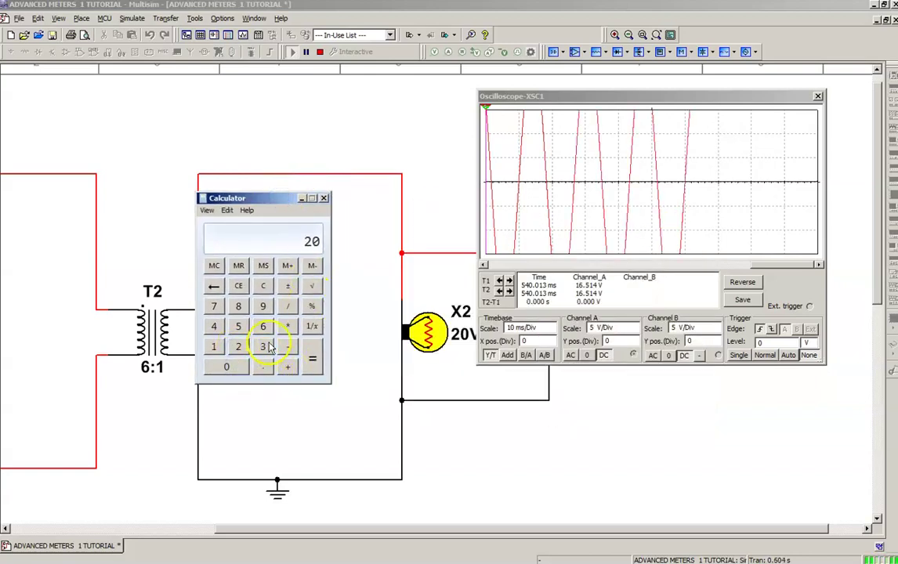
left_click(216, 350)
left_click(264, 368)
left_click(213, 326)
left_click(214, 347)
left_click(214, 328)
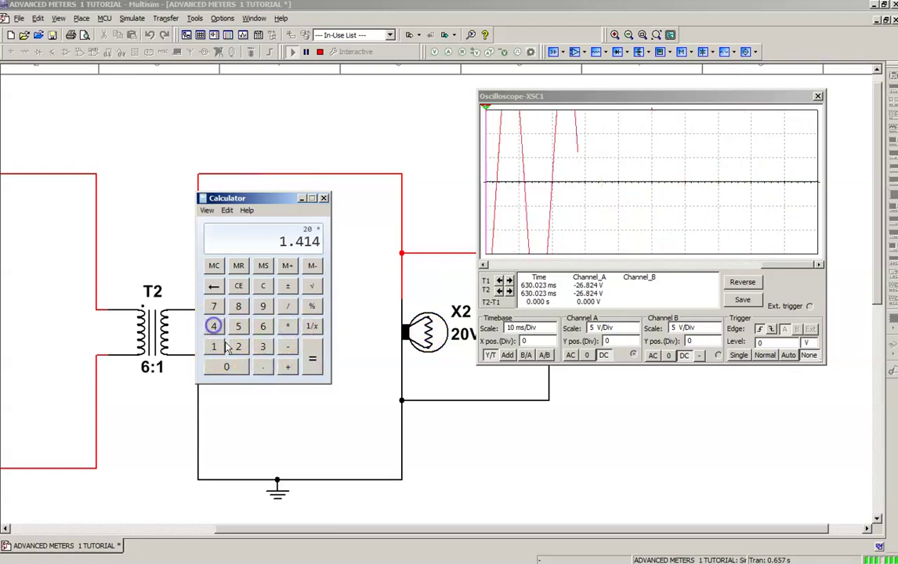
left_click(314, 366)
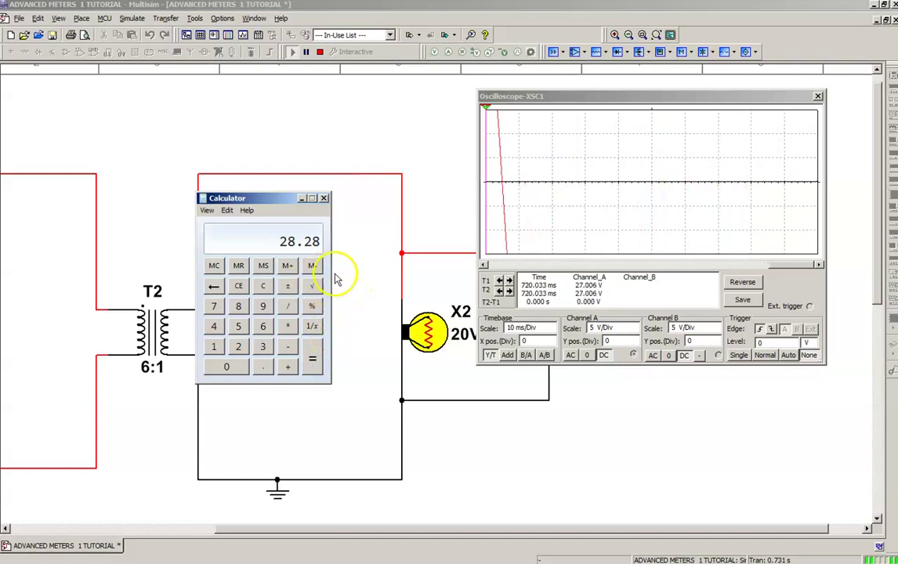
left_click(322, 198)
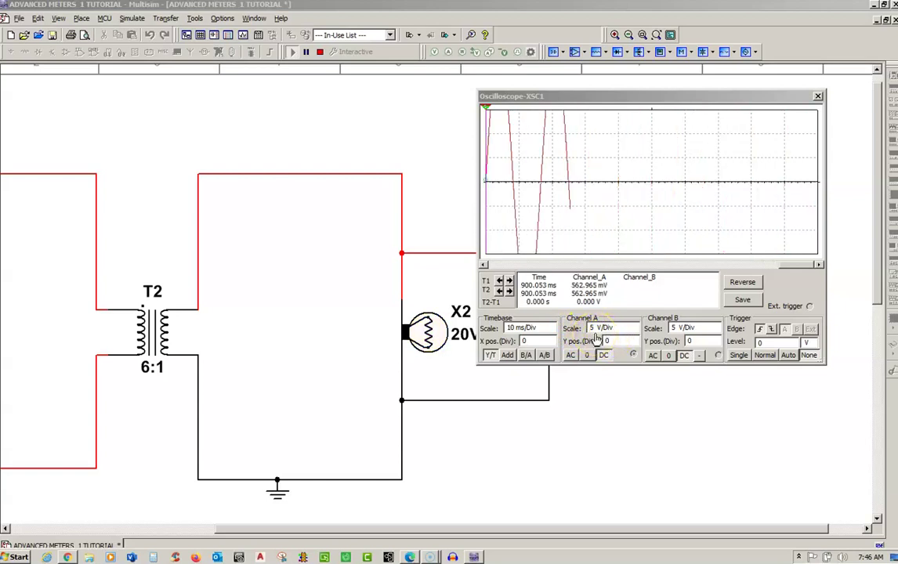
Set the oscilloscope's channel A scale to 10 V/Div and its timebase to 5 ms/Div.
left_click(629, 333)
left_click(635, 330)
left_click(635, 326)
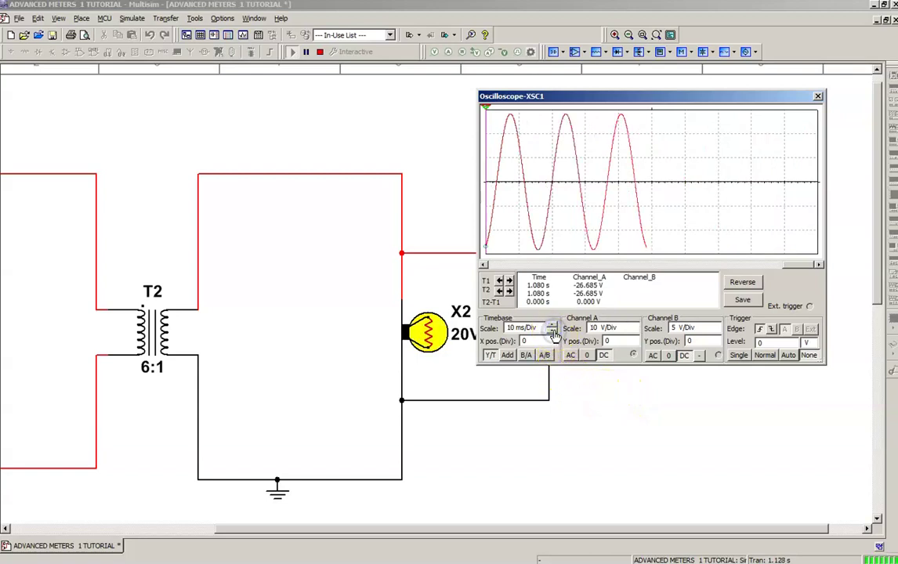
left_click(553, 332)
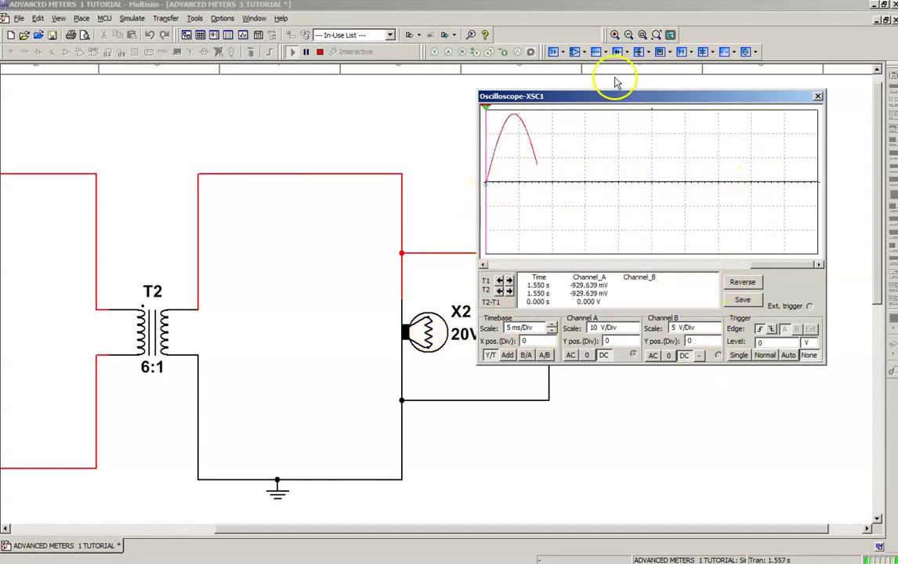
Stop the simulation and measure the peak-to-peak voltage with cursors on the waveform's negative and positive peaks, closing the oscilloscope display when done.
mouse_move(637, 100)
left_mouse_down()
mouse_move(658, 87)
mouse_move(664, 152)
left_mouse_up()
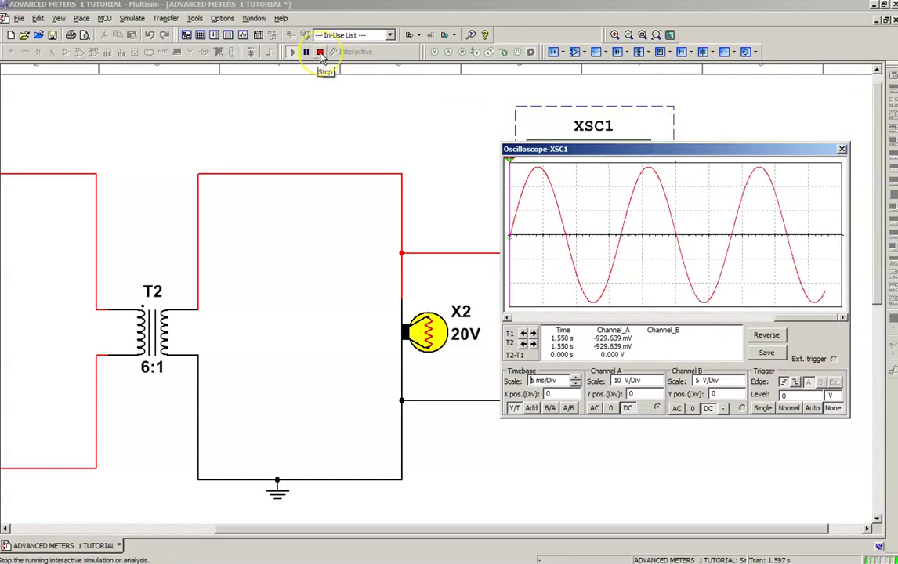
left_click(321, 52)
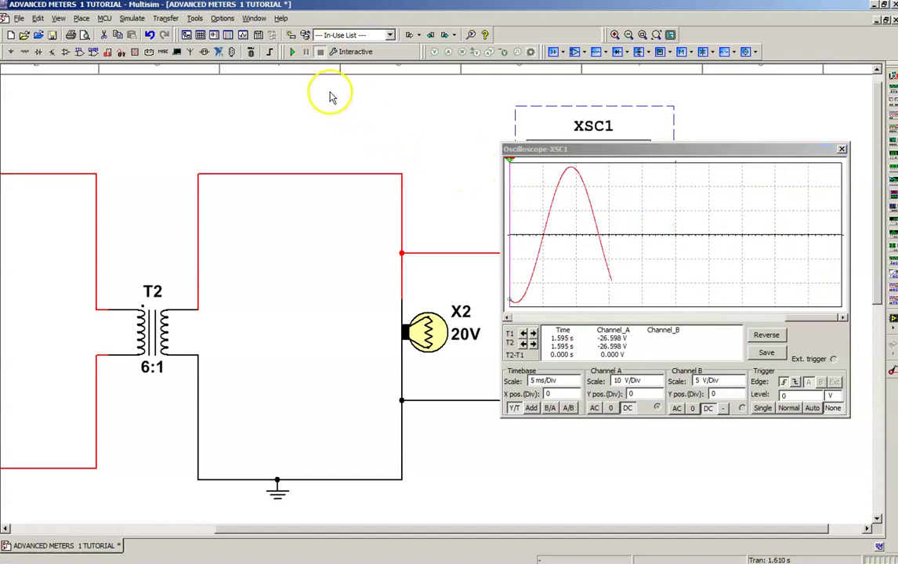
left_click_drag(510, 163, 555, 155)
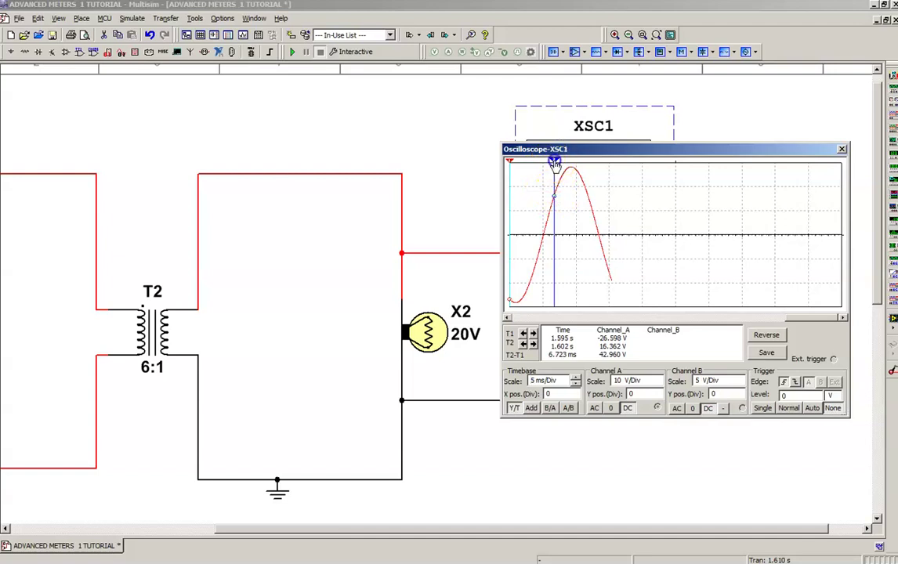
left_click_drag(554, 163, 570, 161)
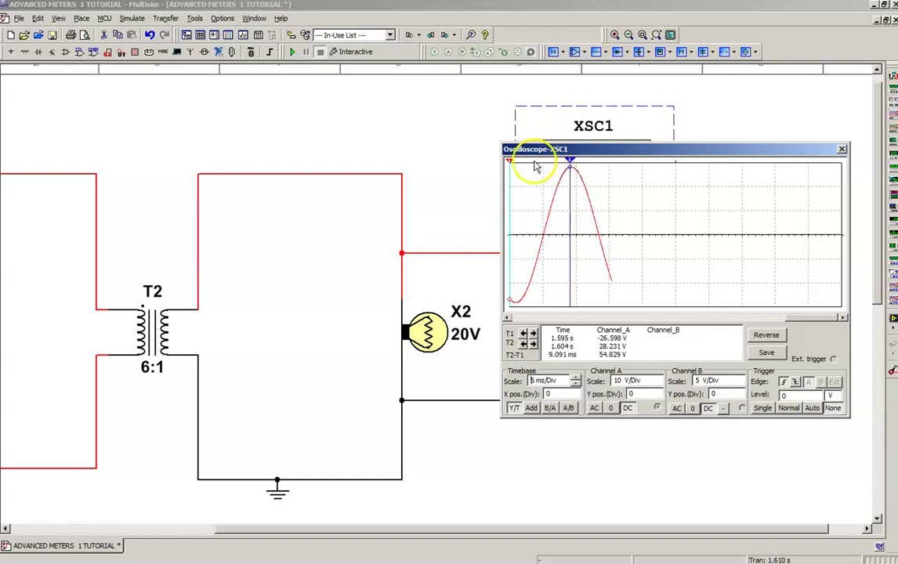
left_click_drag(510, 161, 514, 163)
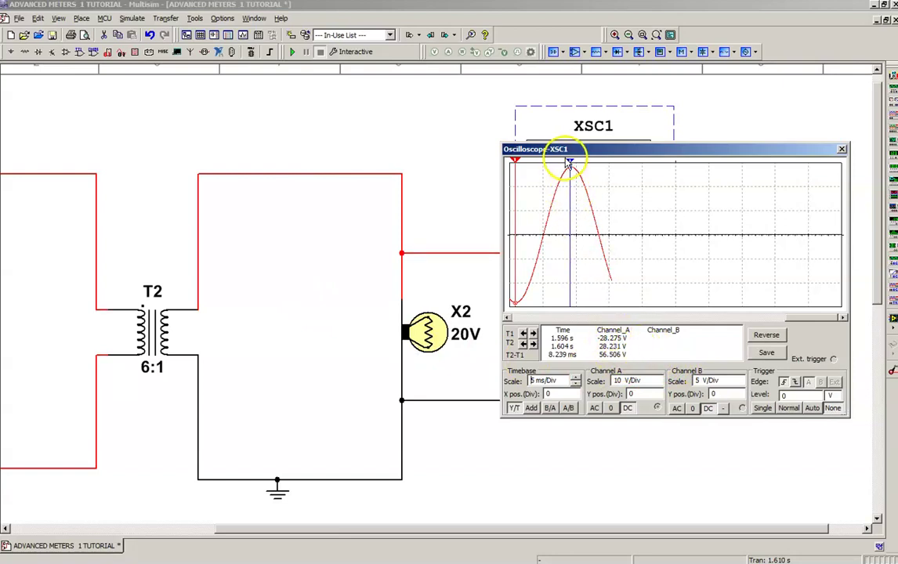
left_click_drag(570, 163, 571, 162)
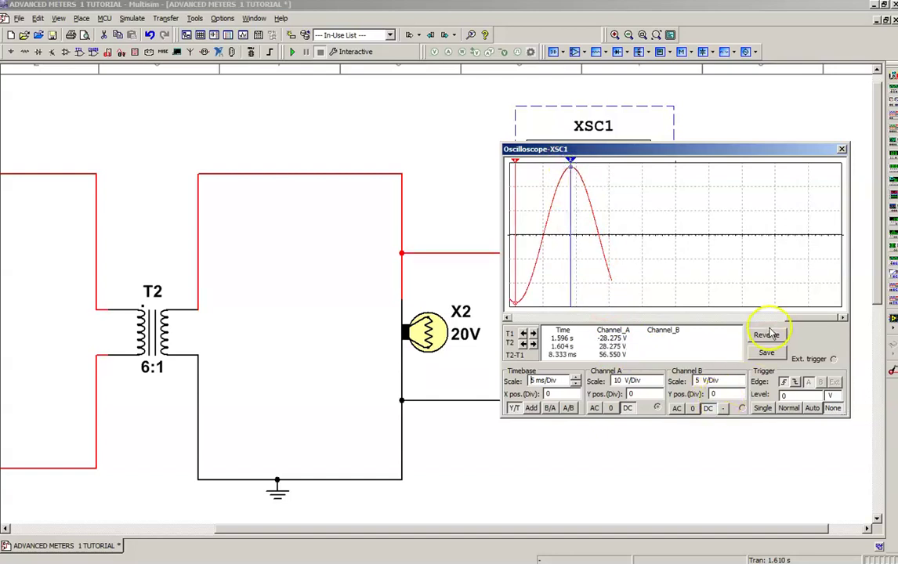
left_click(844, 149)
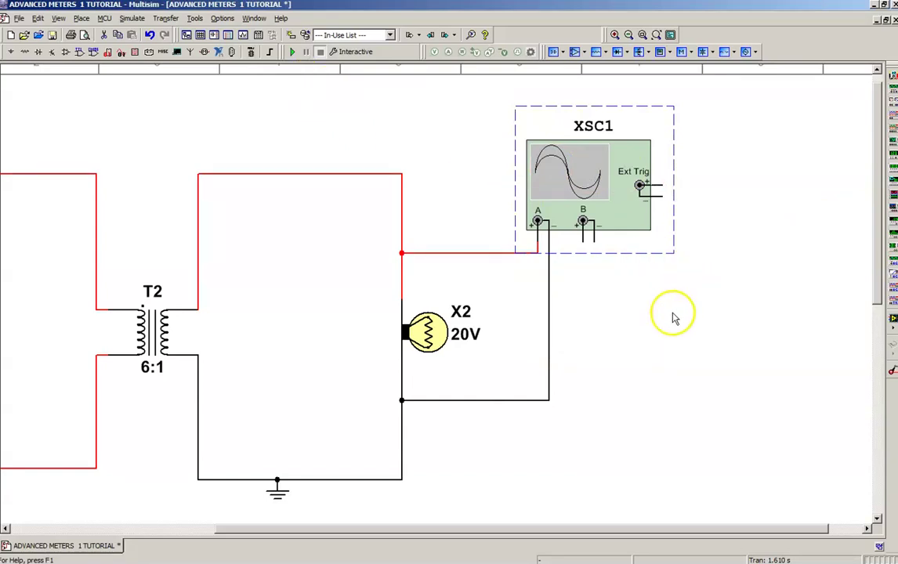
Wire oscilloscope channel B with reversed polarity, positive to the lamp's lower wire and negative to channel A's positive wire.
left_click(686, 306)
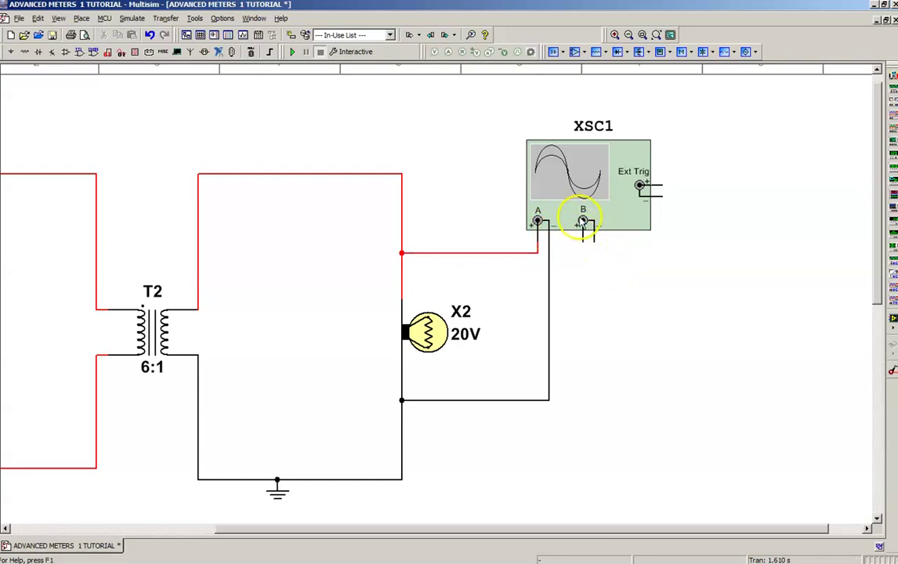
left_click_drag(584, 243, 554, 398)
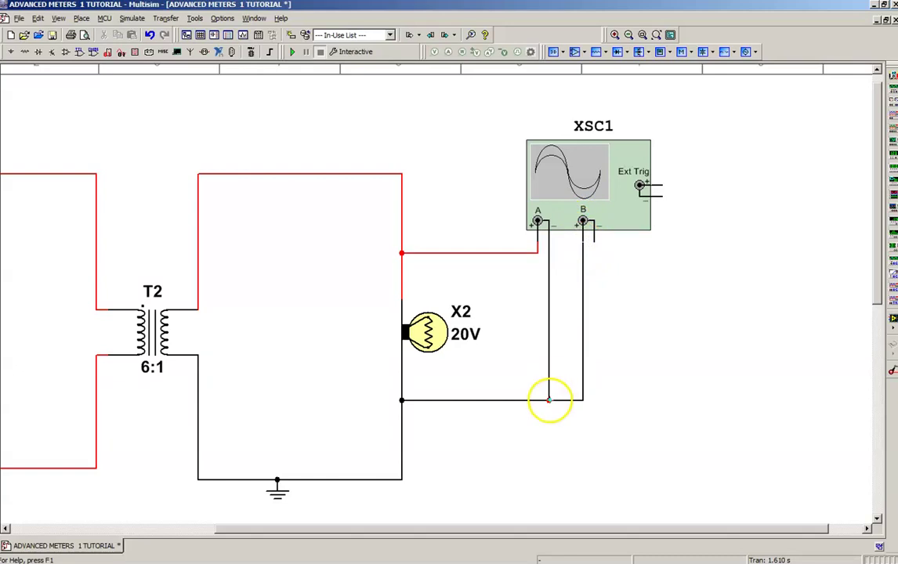
left_click(506, 399)
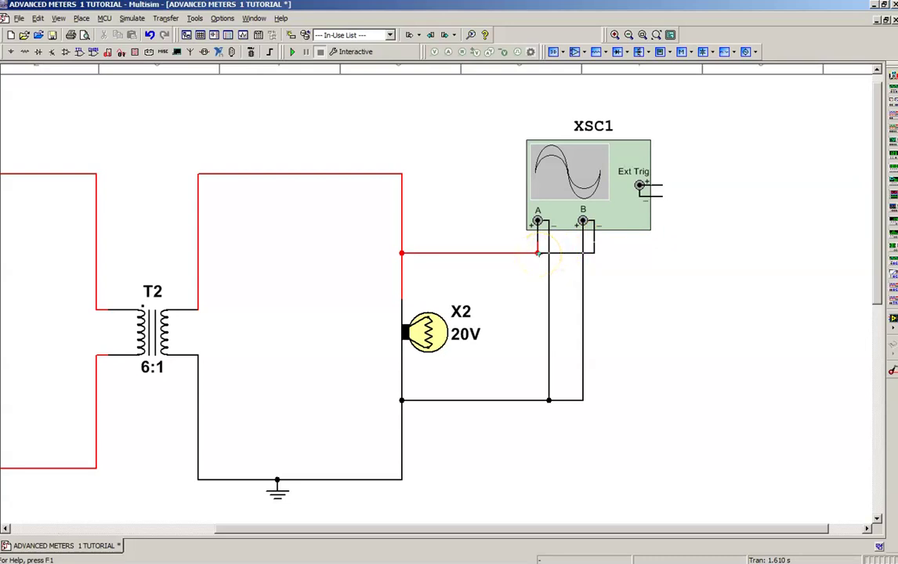
left_click(538, 253)
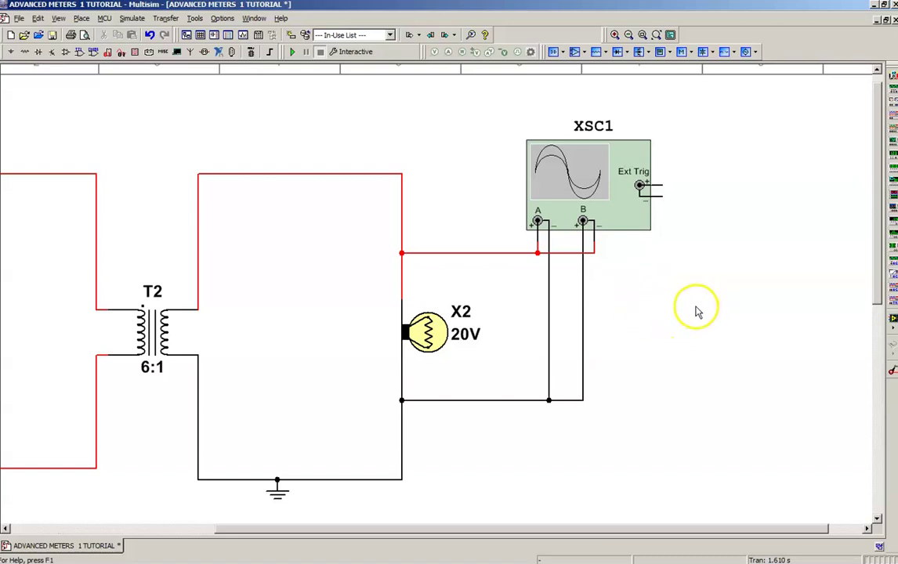
Run the simulation and set the oscilloscope's channel B scale to 10 V/Div, closing its display when done.
left_click(292, 51)
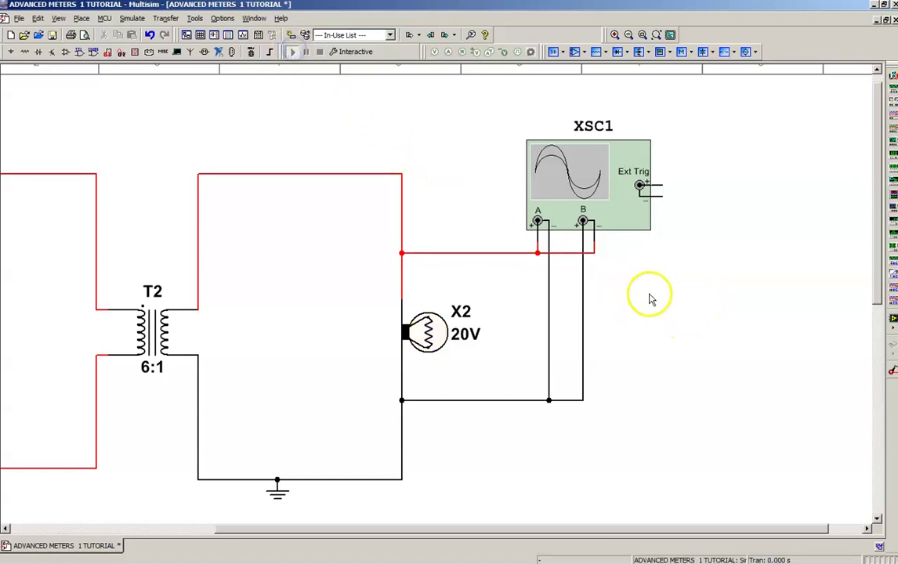
double_click(615, 220)
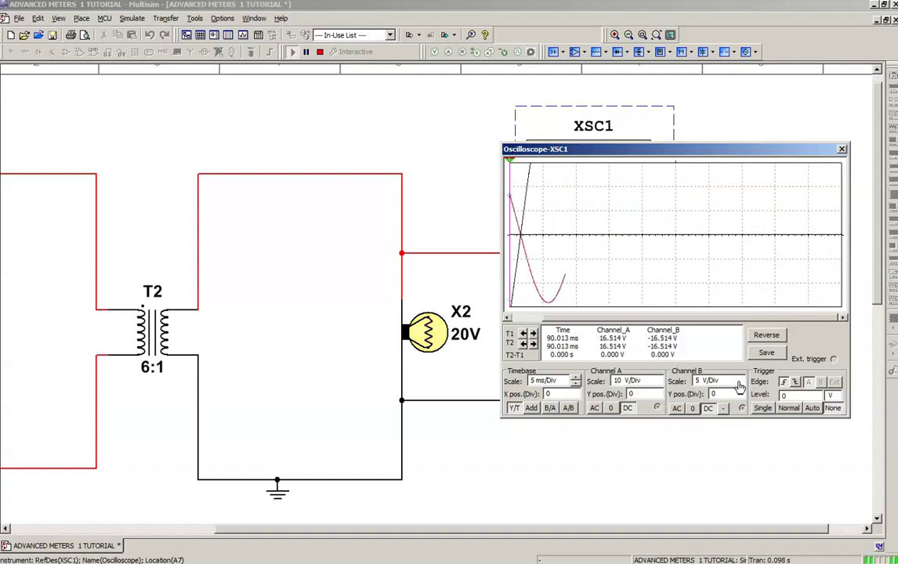
left_click(739, 379)
left_click(663, 382)
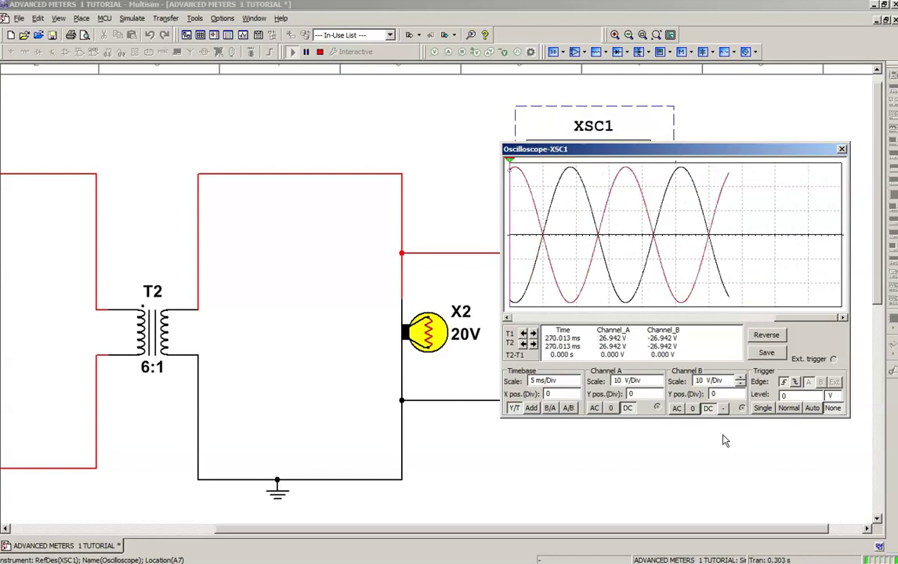
left_click(633, 453)
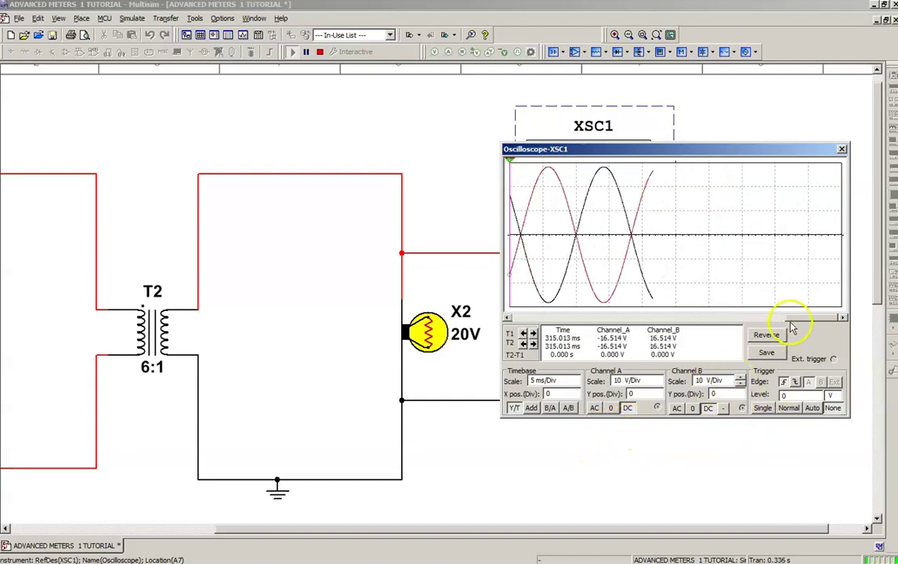
left_click(842, 149)
Check the rated voltage and power of lamp X1 in the lower diode circuit, and dismiss its properties.
scroll(702, 331, "down", 2)
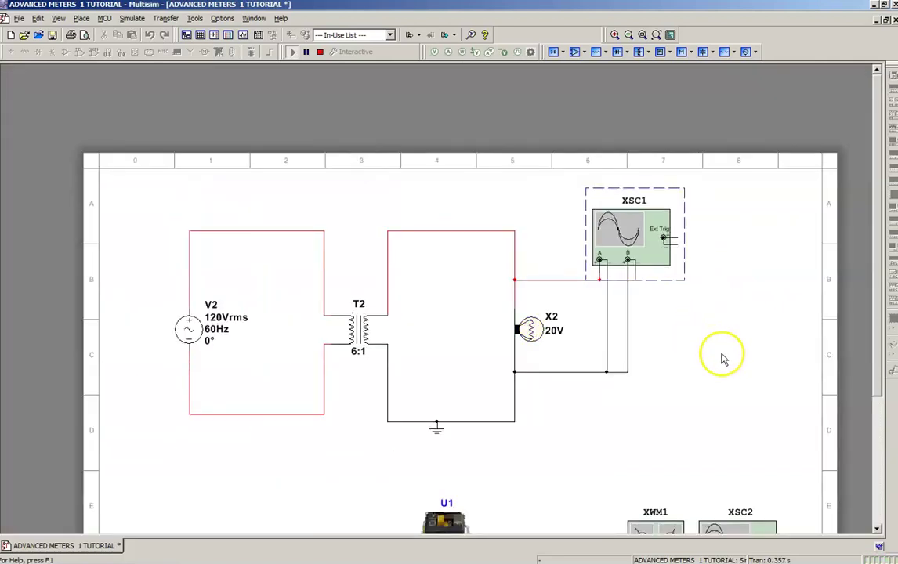
left_click_drag(722, 366, 650, 221)
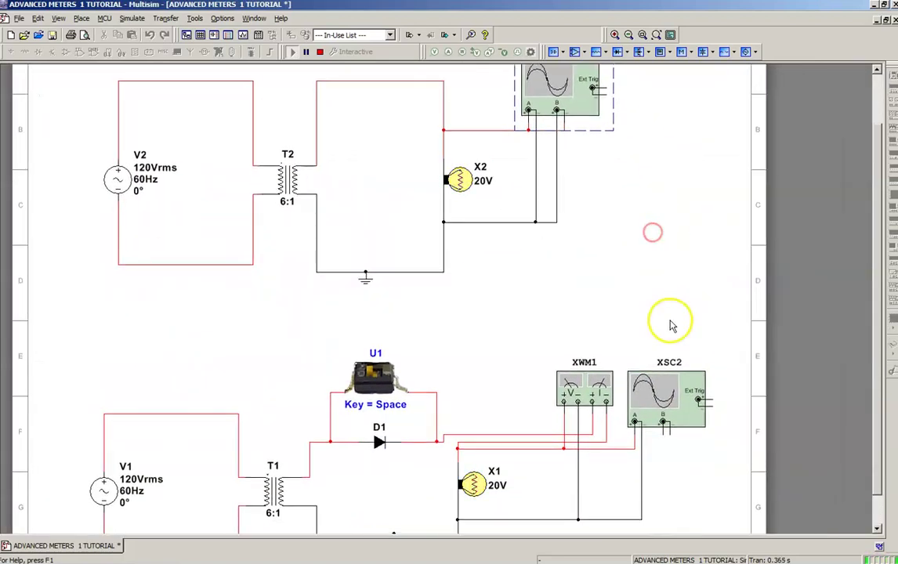
left_click_drag(672, 317, 669, 230)
mouse_move(674, 427)
left_mouse_down()
mouse_move(692, 361)
mouse_move(757, 390)
mouse_move(633, 391)
left_mouse_up()
scroll(696, 357, "up", 2)
scroll(759, 394, "down", 1)
scroll(633, 387, "up", 1)
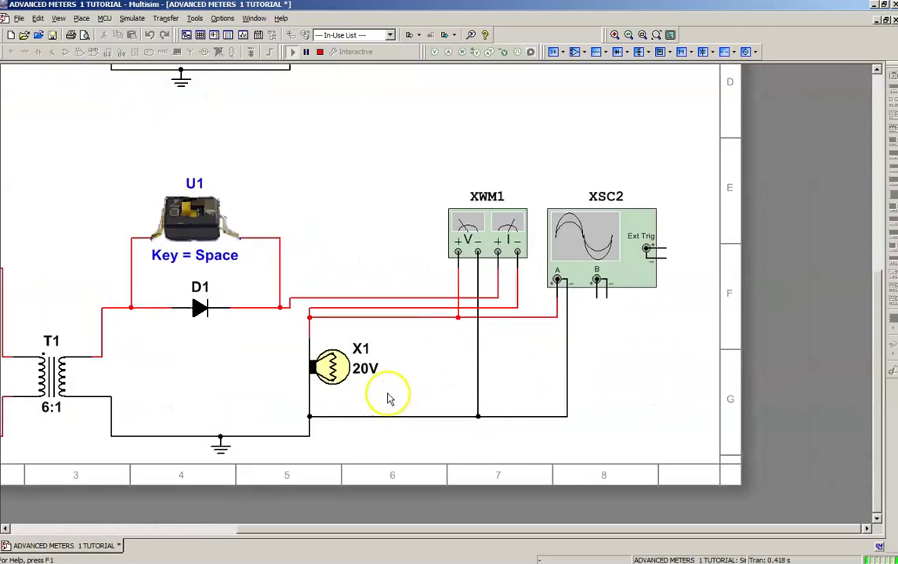
double_click(337, 370)
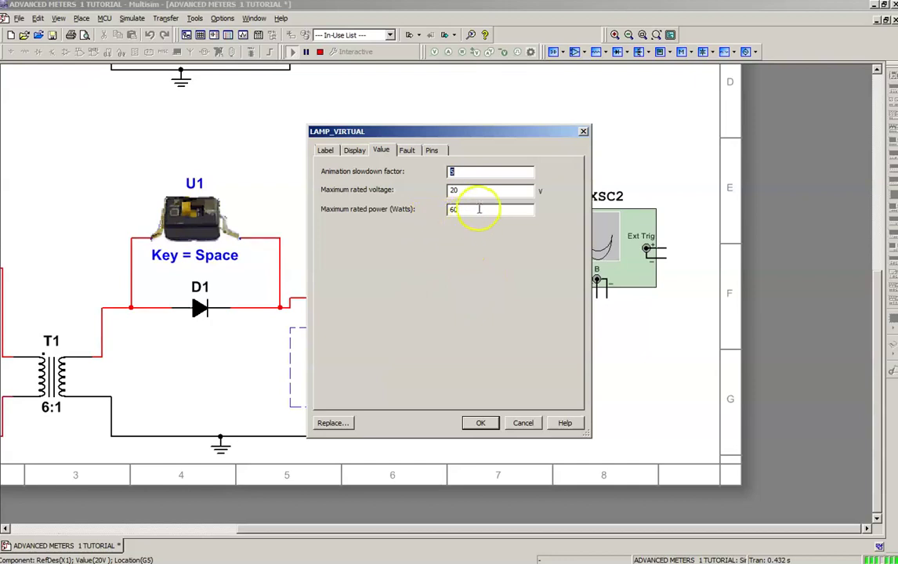
left_click(482, 423)
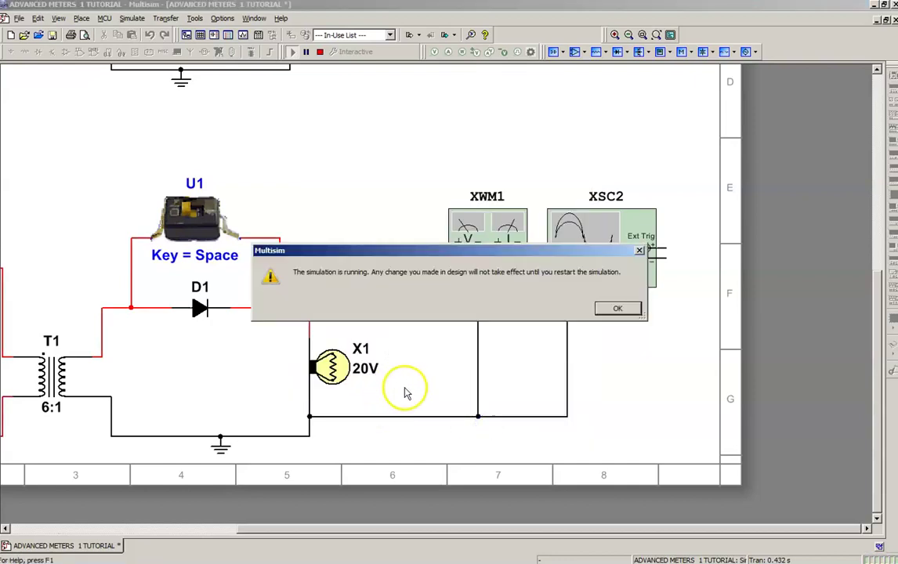
left_click(619, 311)
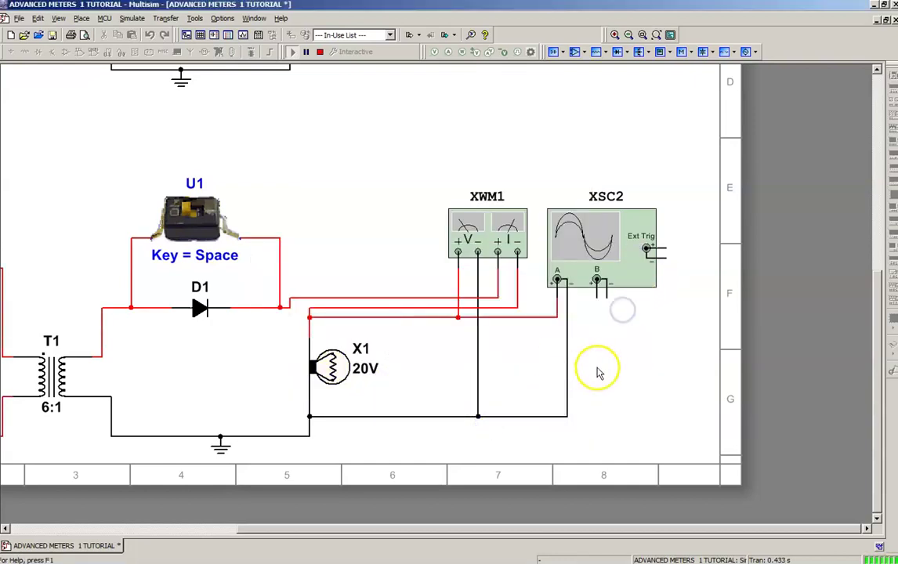
Open the display of oscilloscope XSC2 and move it clear of the switch, diode, lamp and wattmeter.
left_click_drag(597, 367, 633, 355)
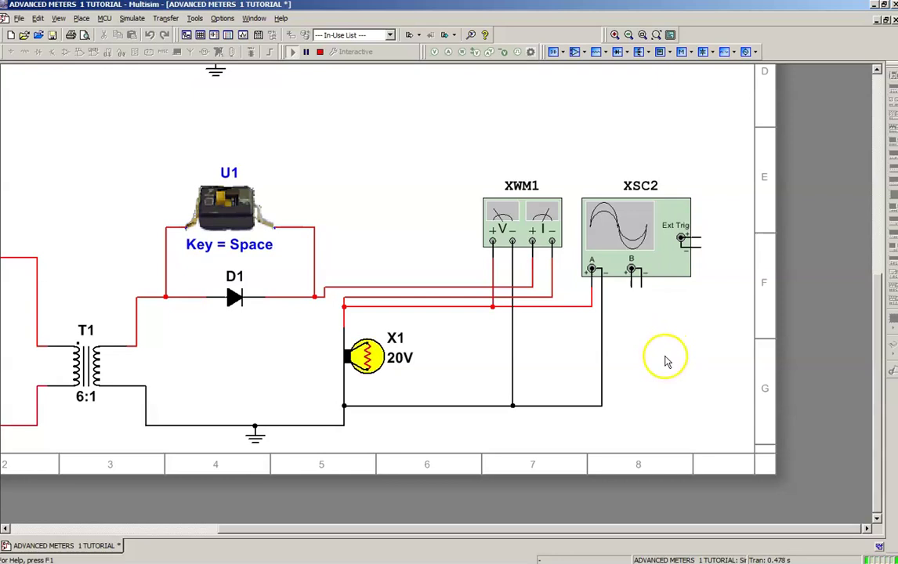
left_click_drag(667, 362, 684, 343)
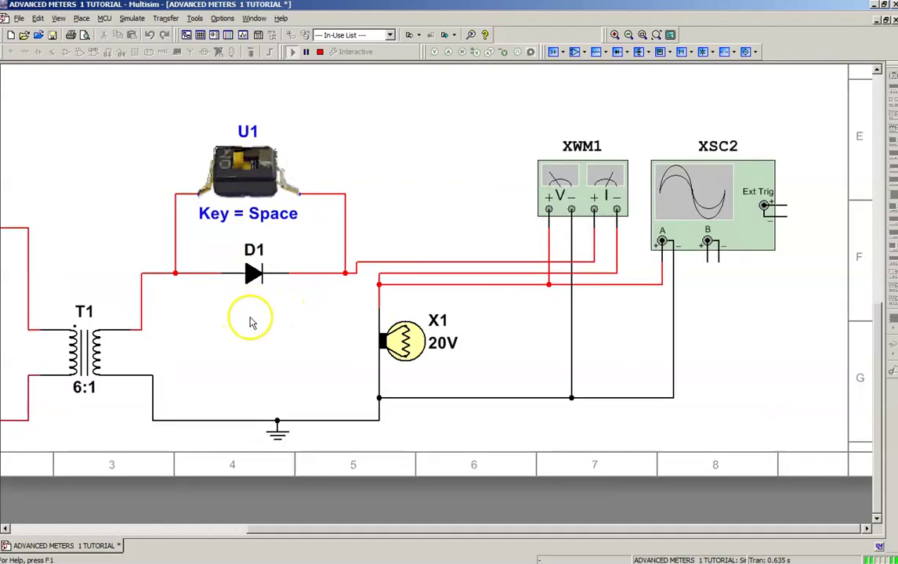
scroll(257, 313, "up", 1)
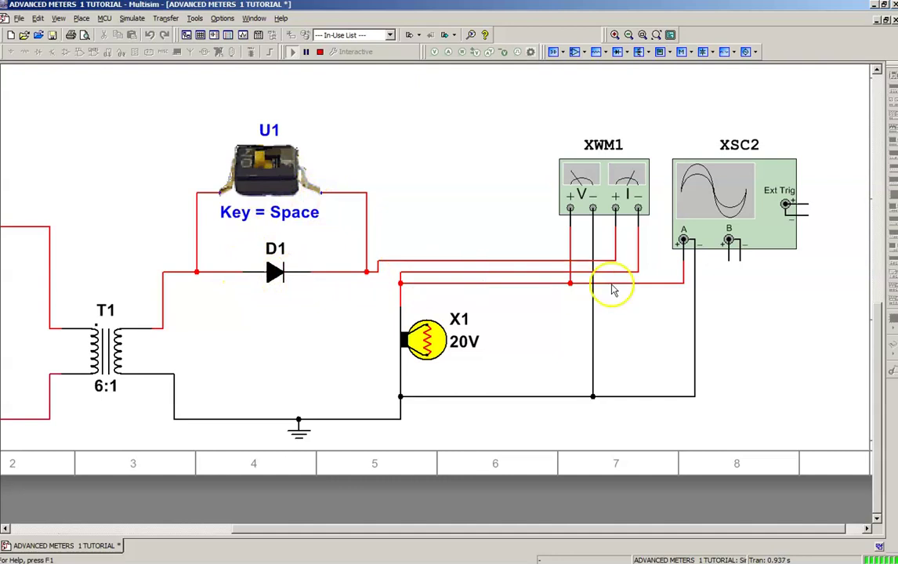
double_click(752, 232)
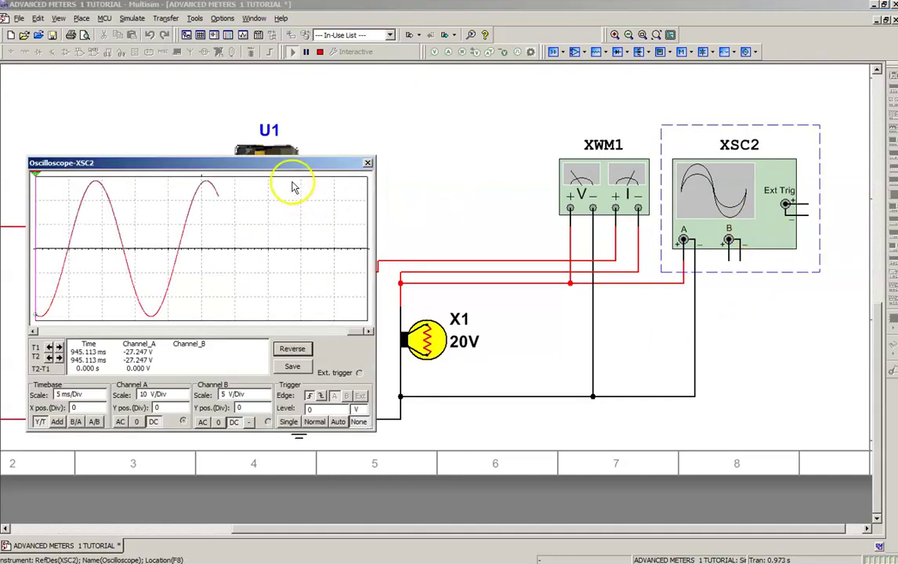
left_click_drag(290, 170, 897, 155)
left_click_drag(805, 161, 801, 125)
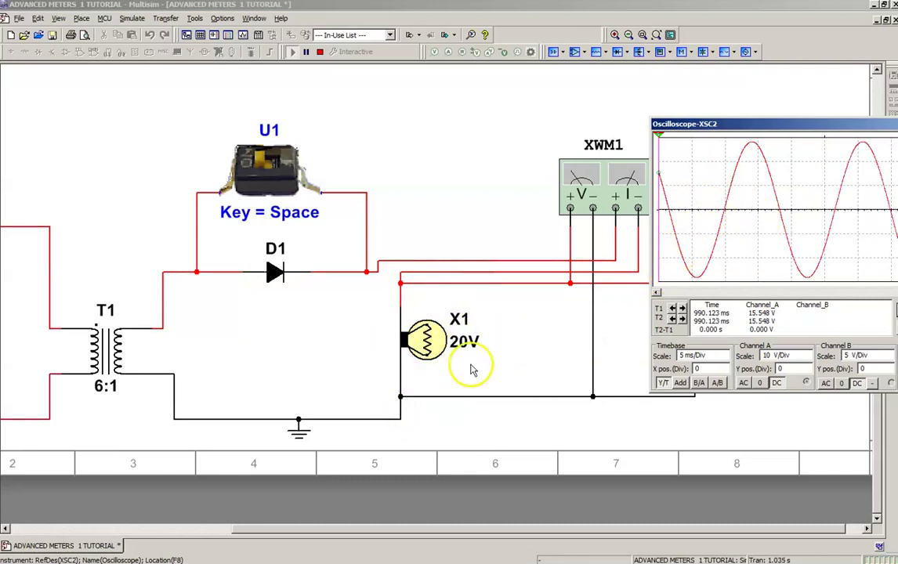
Show wattmeter XWM1's display beside the oscilloscope window and open switch U1 to put diode D1 in series with lamp X1.
left_click(604, 205)
double_click(604, 205)
left_click_drag(615, 218, 590, 161)
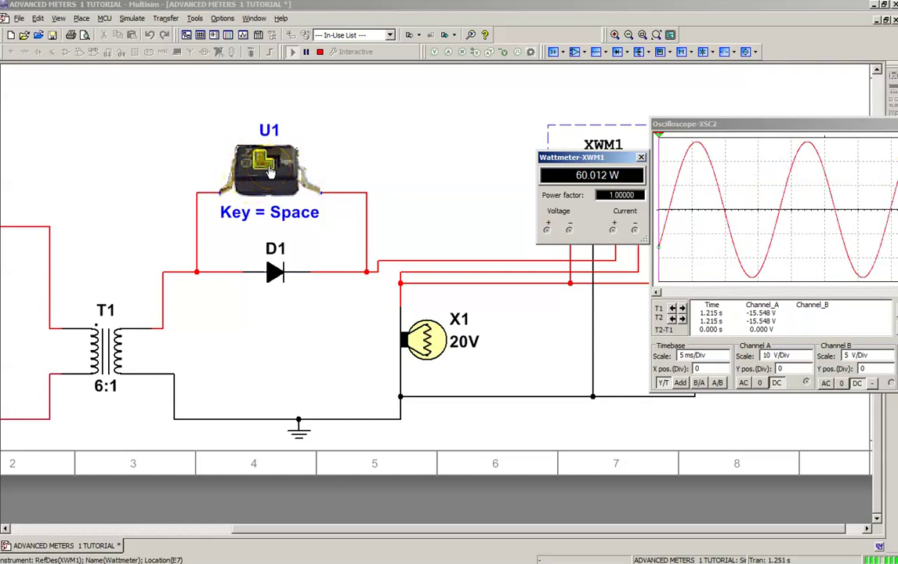
left_click(267, 166)
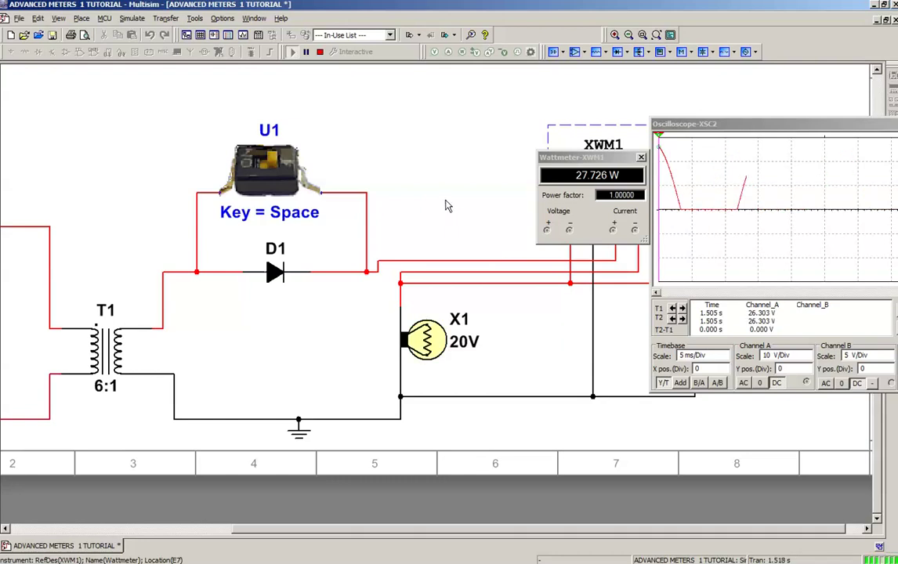
left_click(445, 206)
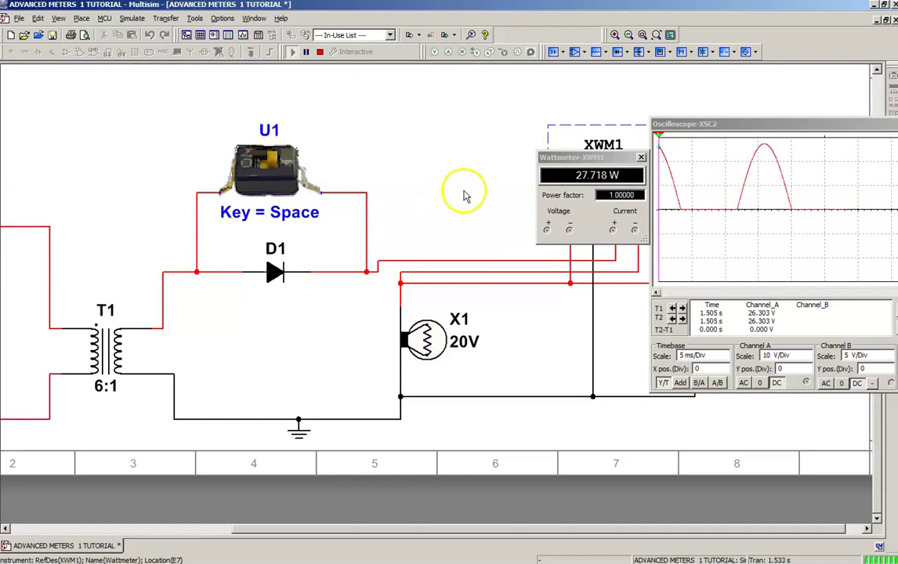